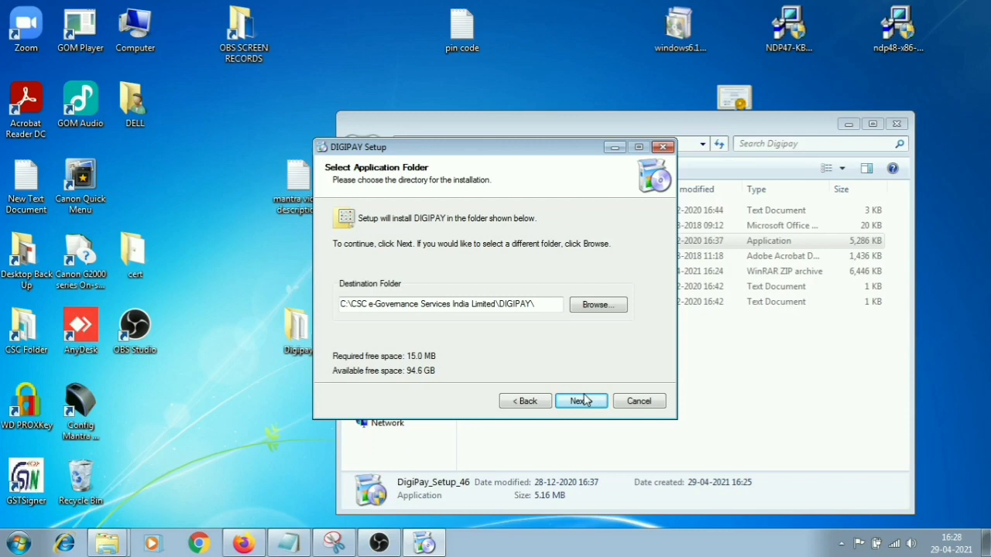
Step: Accept the default installation folder and complete the DIGIPAY setup
left_click(582, 401)
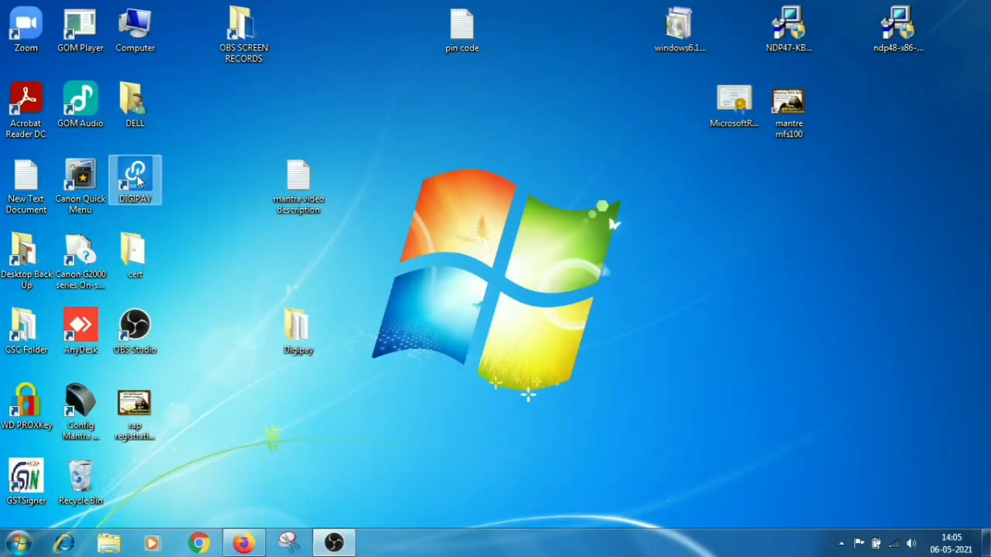
Step: Launch DIGIPAY from its desktop shortcut to reach the login screen
left_click(138, 180)
double_click(138, 180)
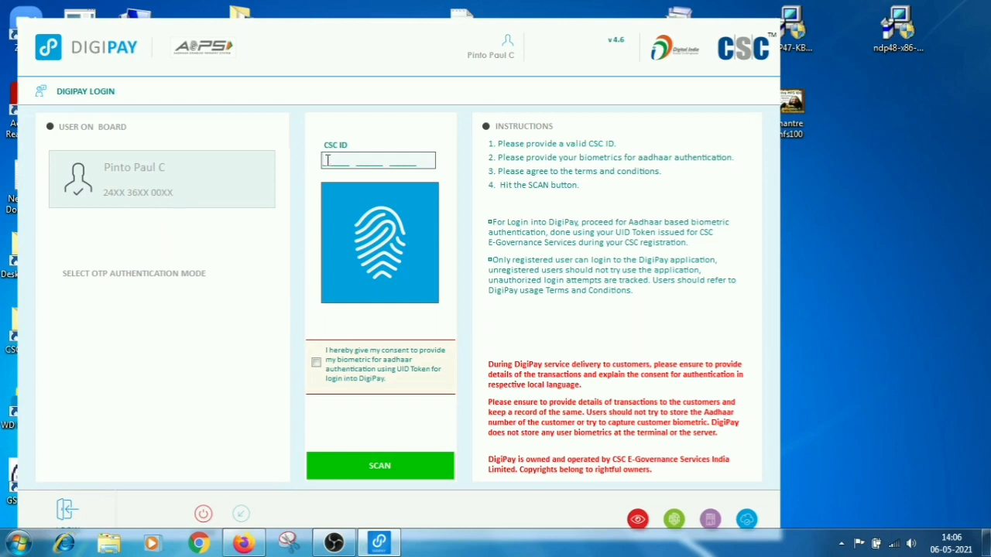
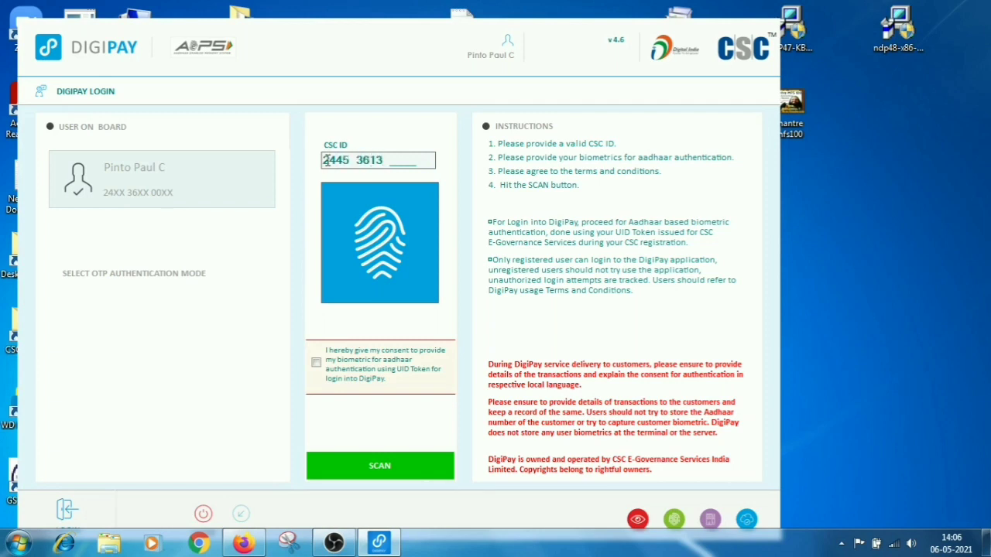
Step: Enter the operator's CSC ID and tick the biometric login consent checkbox
left_click(316, 364)
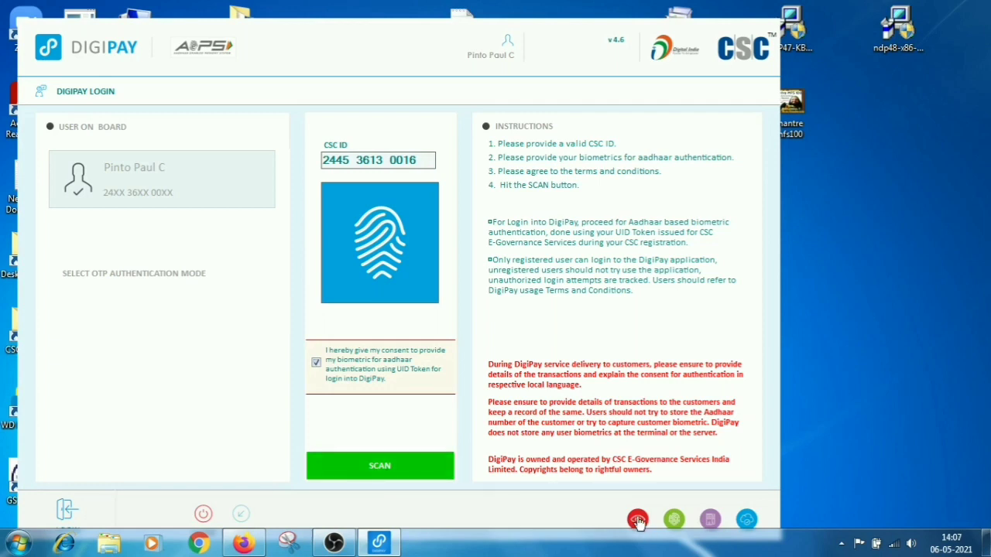
mouse_move(637, 521)
mouse_move(676, 525)
mouse_move(717, 524)
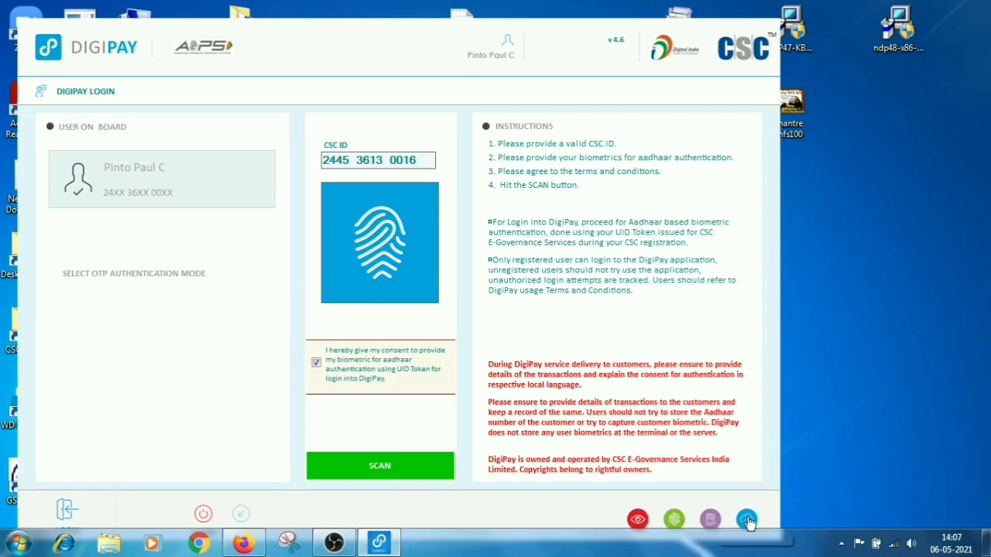
mouse_move(748, 524)
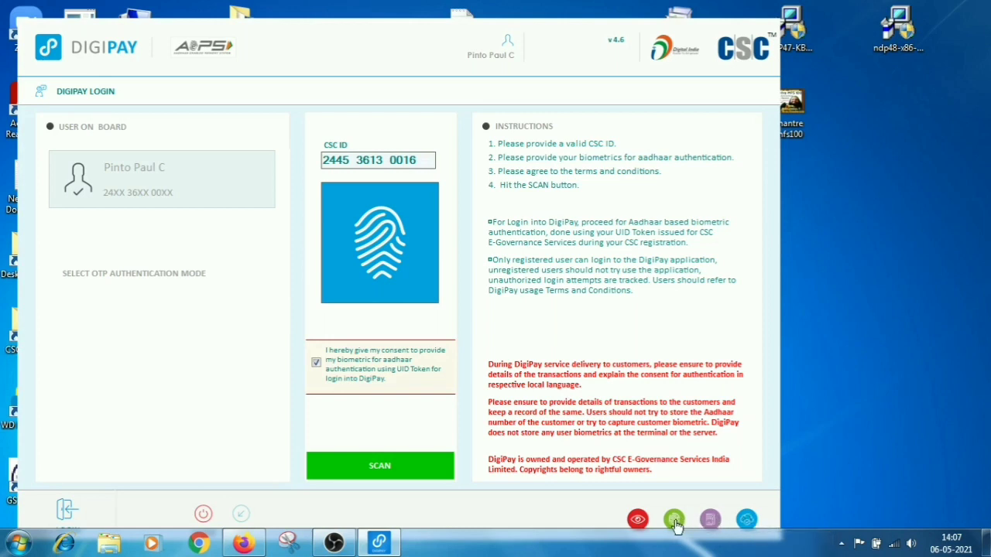
Step: Start the SCAN login for the CSC ID and dismiss the OTP validation notice
left_click(387, 463)
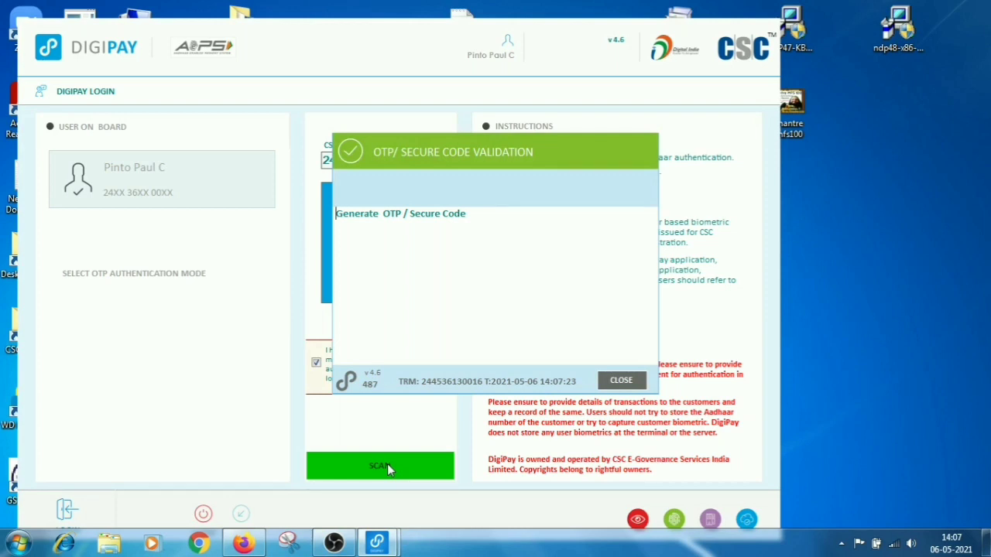
left_click(622, 382)
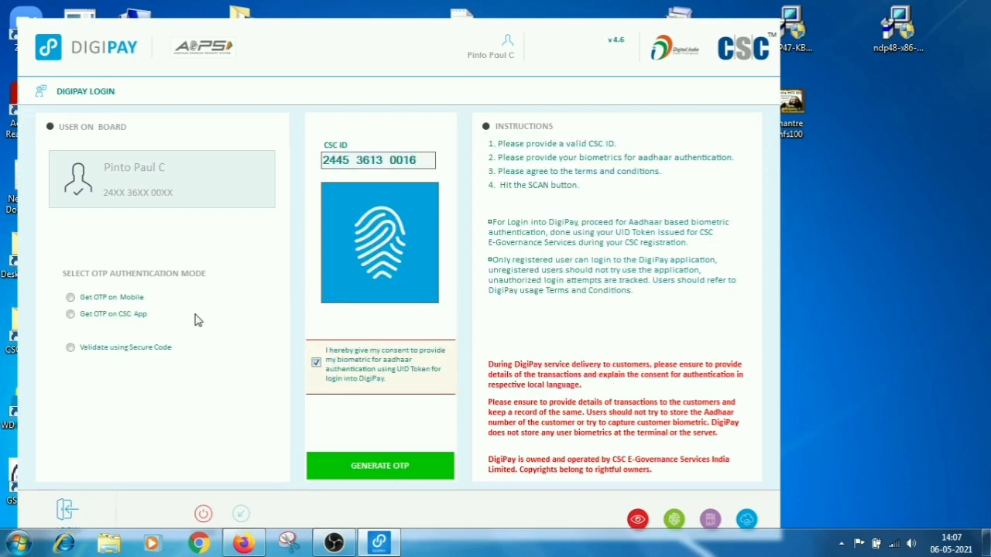
Step: Choose 'Validate using Secure Code', generate the code, enter it and validate
left_click(71, 351)
left_click(361, 464)
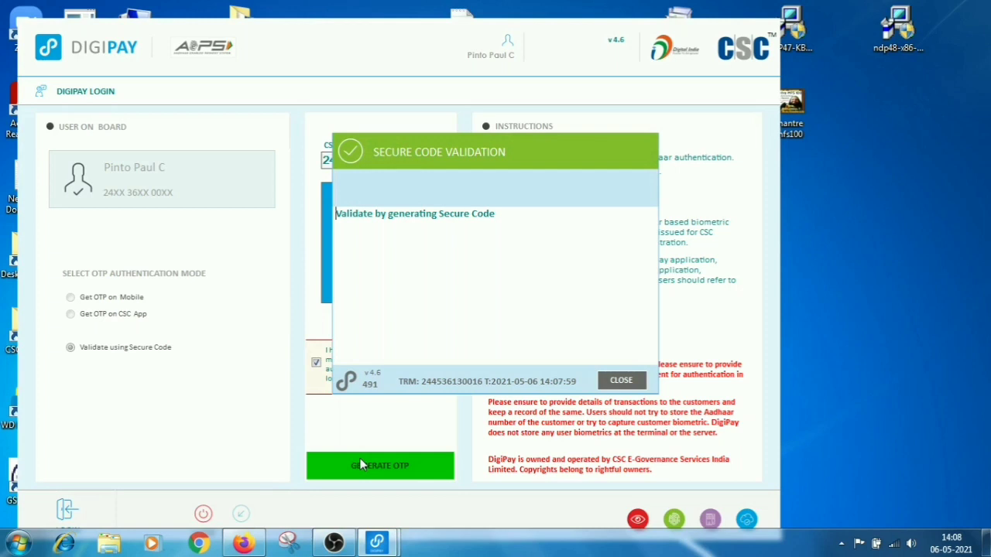
left_click(612, 383)
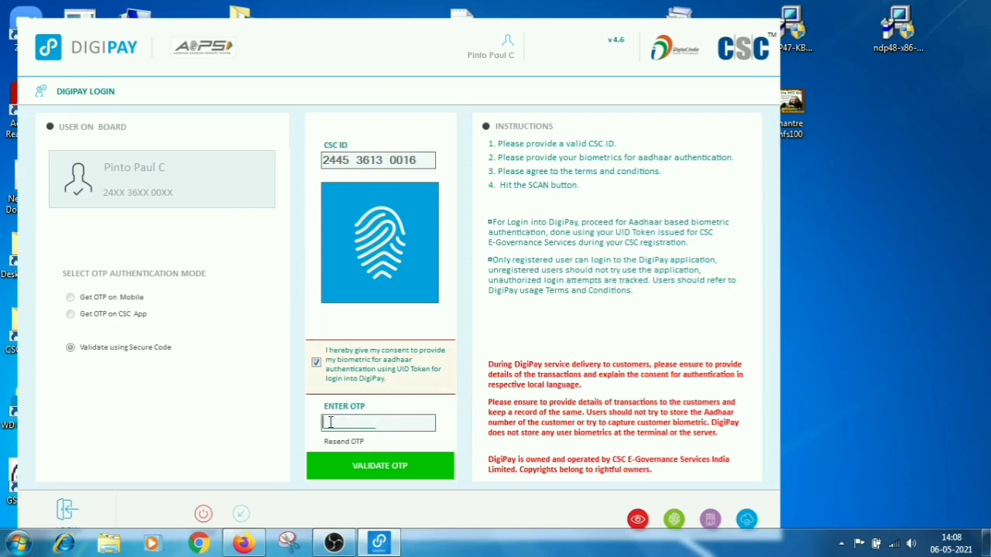
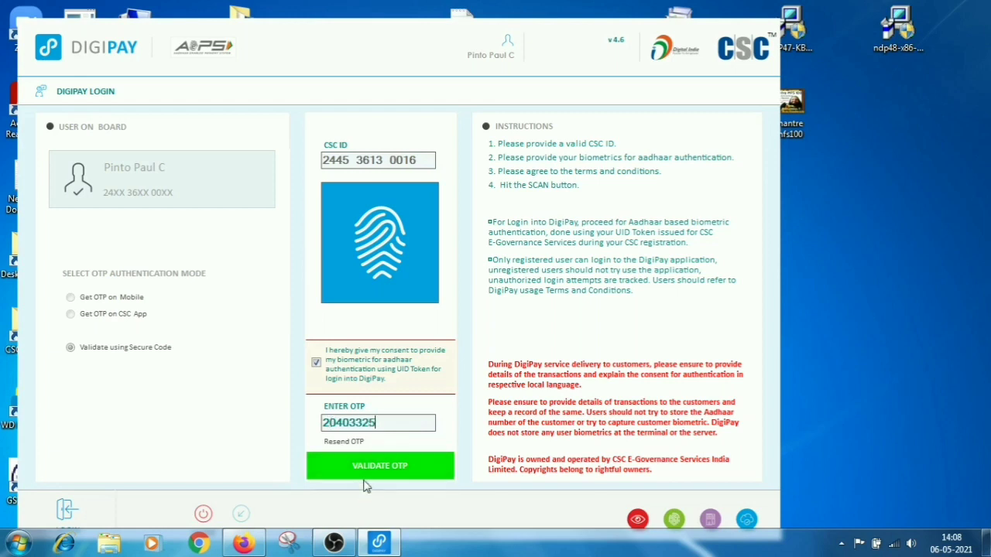
left_click(372, 473)
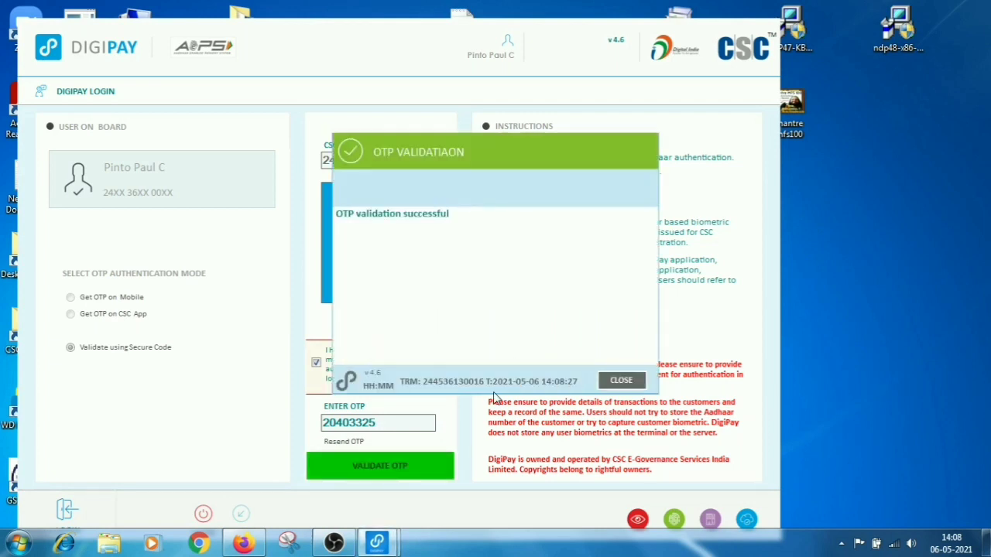
Step: Dismiss the success message, then go from Withdraw and Balance pages to Mini Statement
left_click(609, 382)
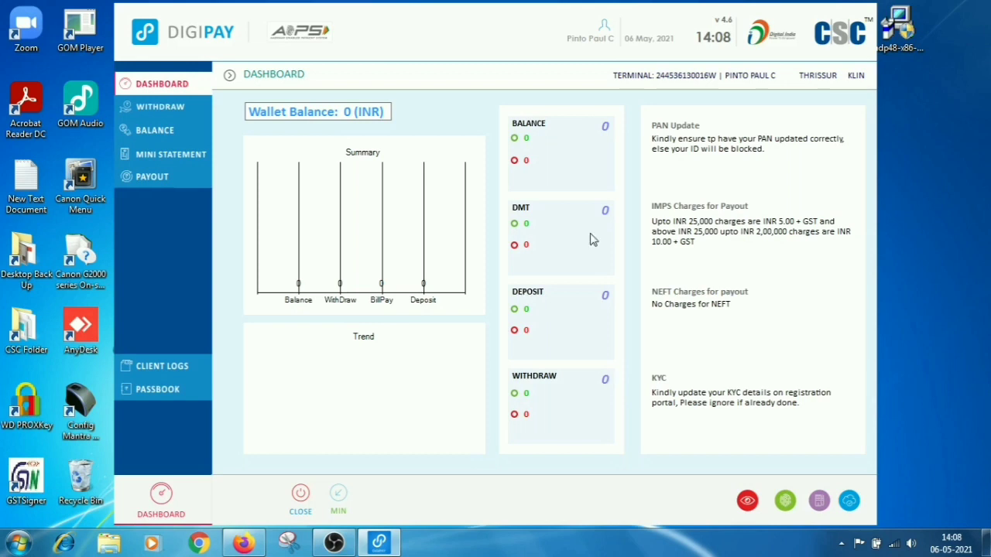
left_click(172, 114)
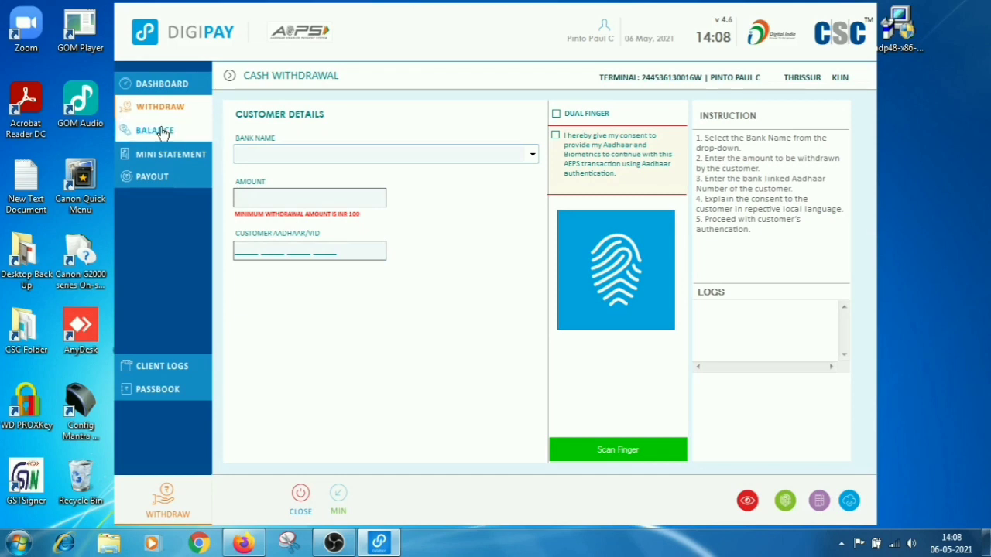
left_click(161, 132)
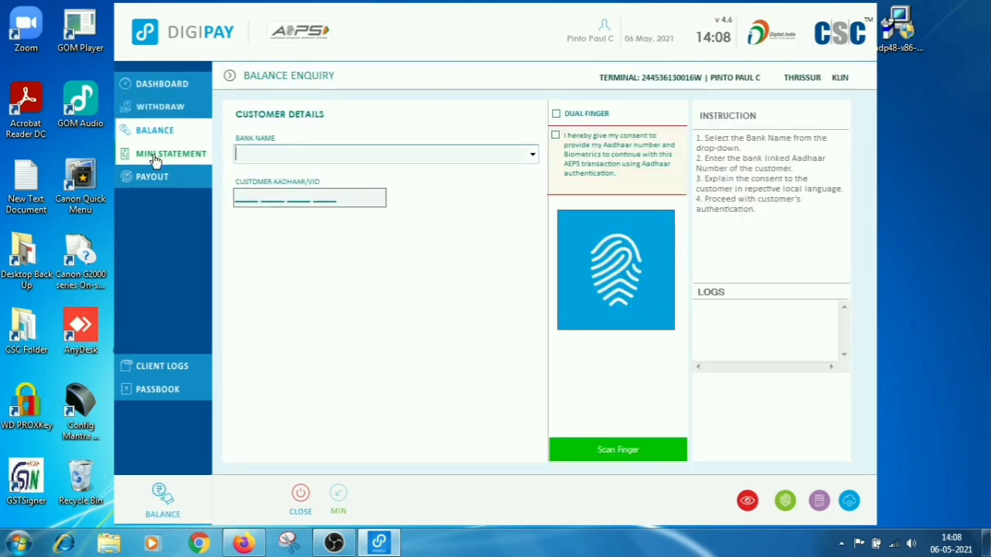
left_click(155, 157)
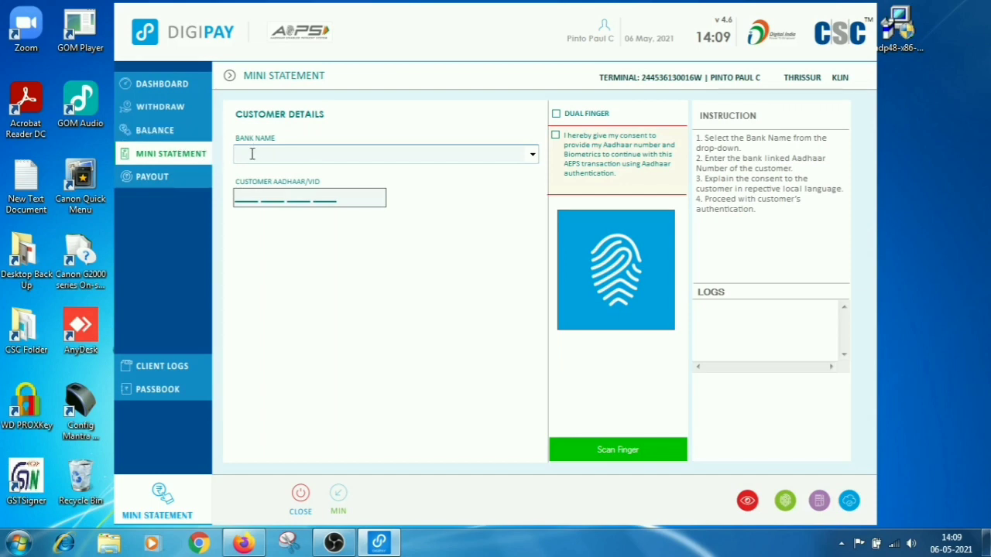
left_click(532, 156)
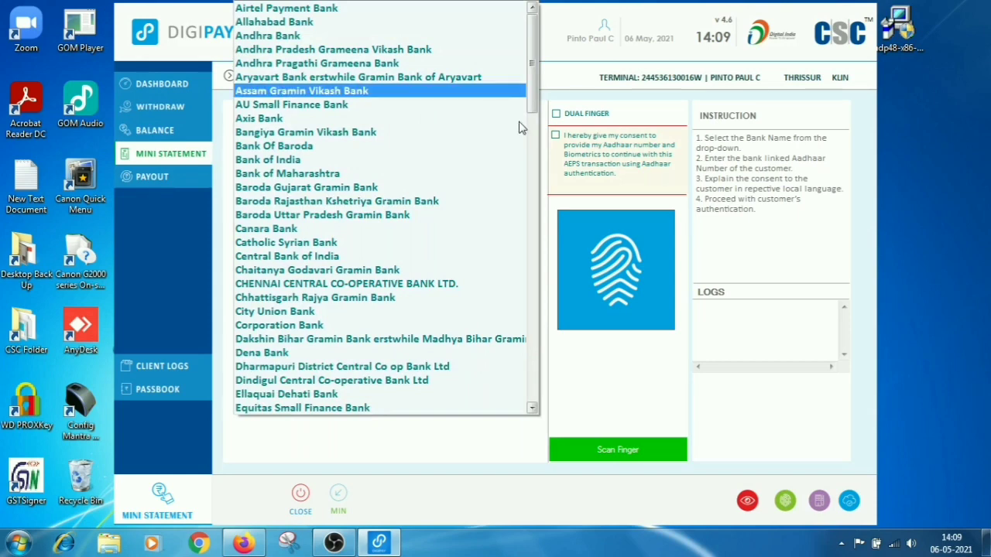
left_click_drag(533, 99, 527, 379)
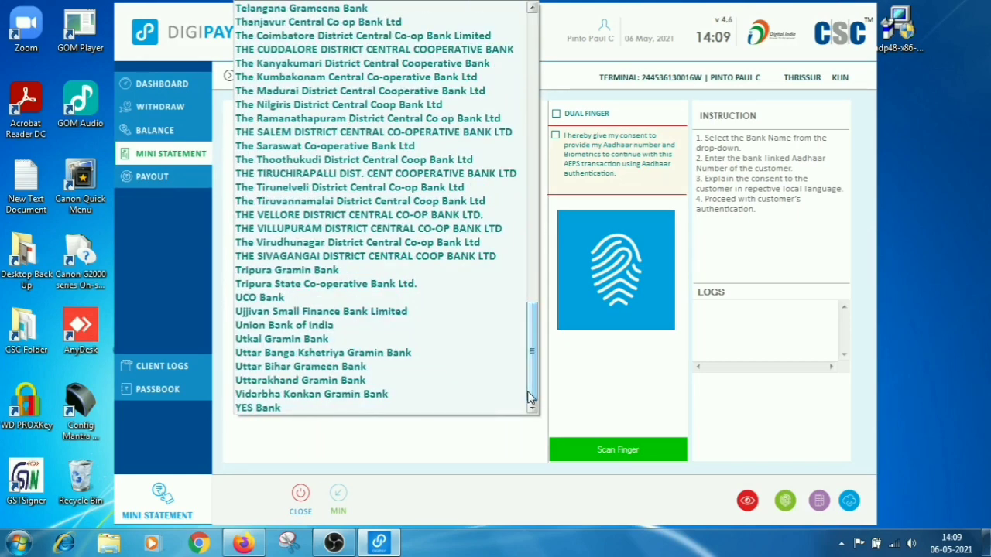
left_click(436, 466)
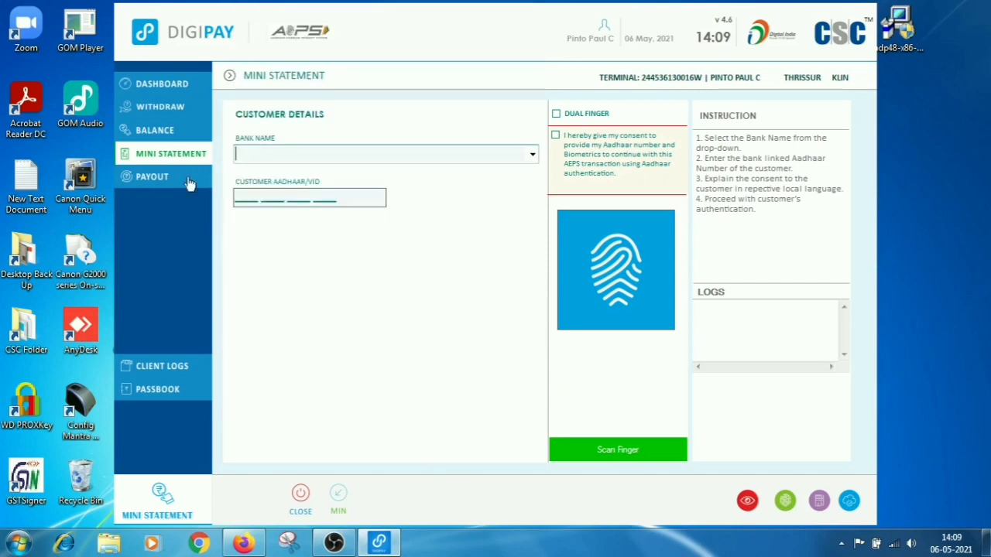
Step: Go to Payout, then open the Passbook listing the 8 past transactions
left_click(155, 178)
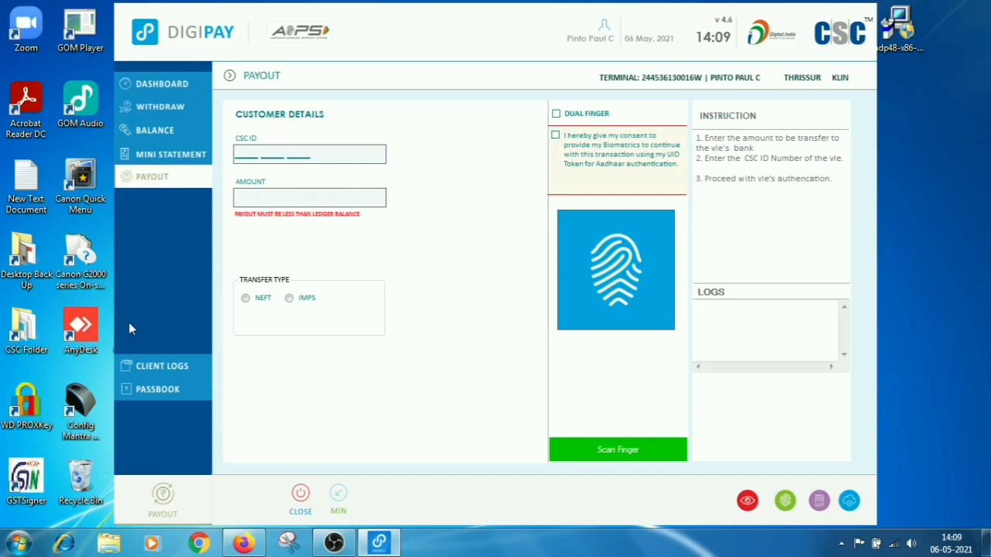
left_click(151, 397)
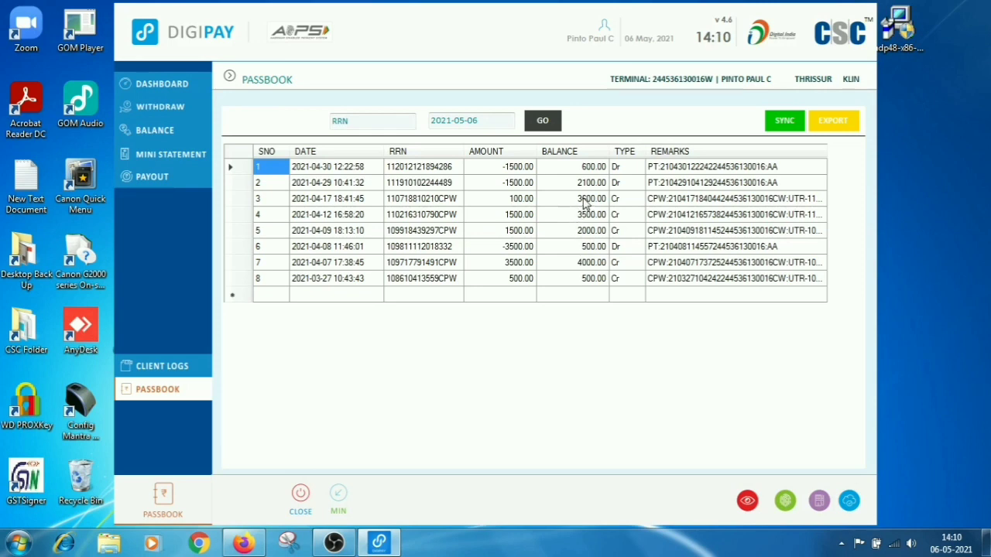
Step: Review the dashboard's 600 INR wallet balance, then open the Cash Withdrawal form
left_click(174, 88)
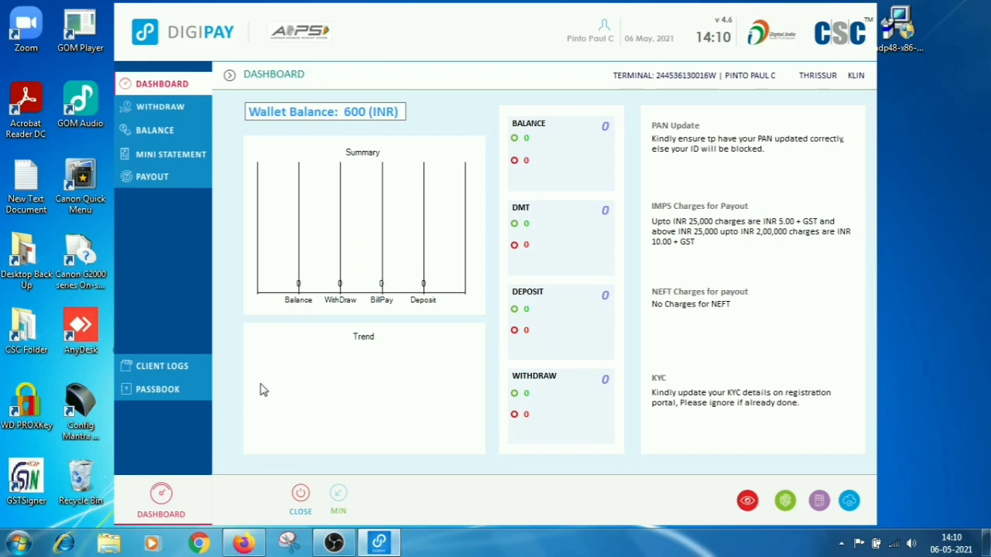
left_click(177, 109)
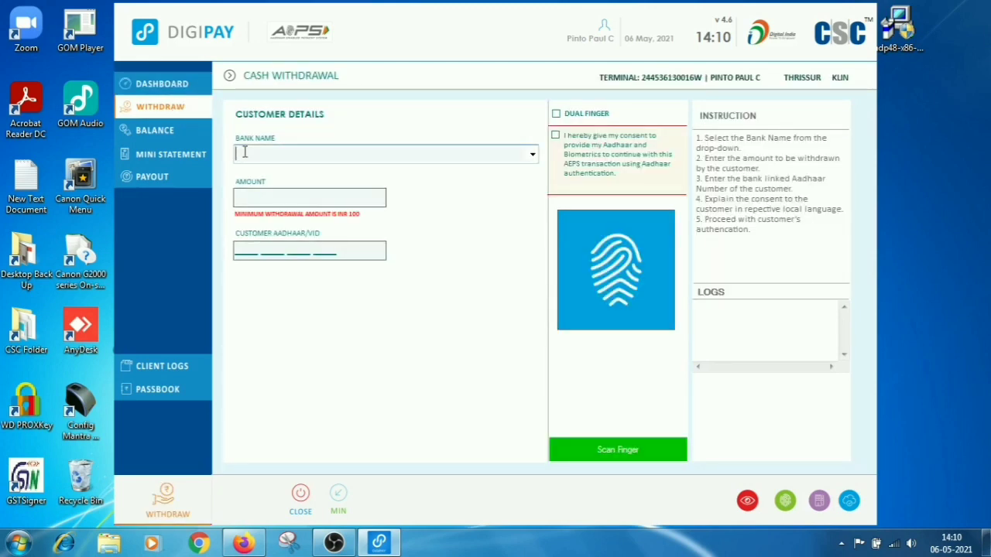
Step: Pick South Indian Bank as the bank name, then move into the Amount and Aadhaar fields
left_click(532, 157)
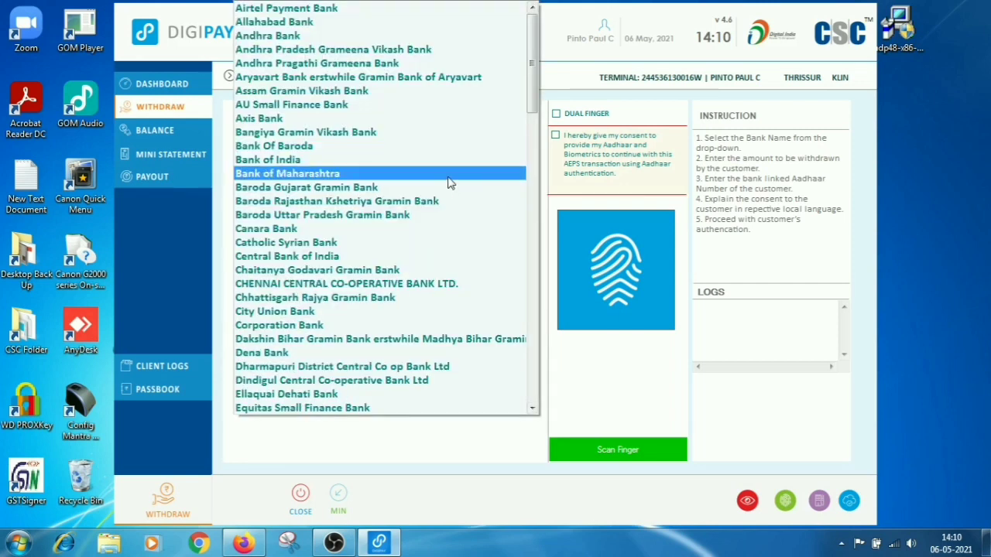
type("so")
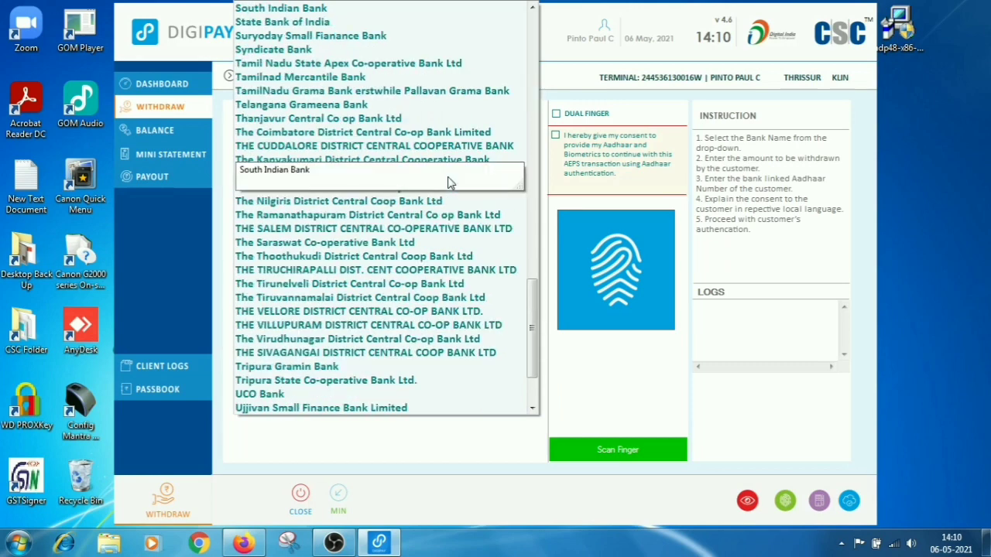
left_click(323, 179)
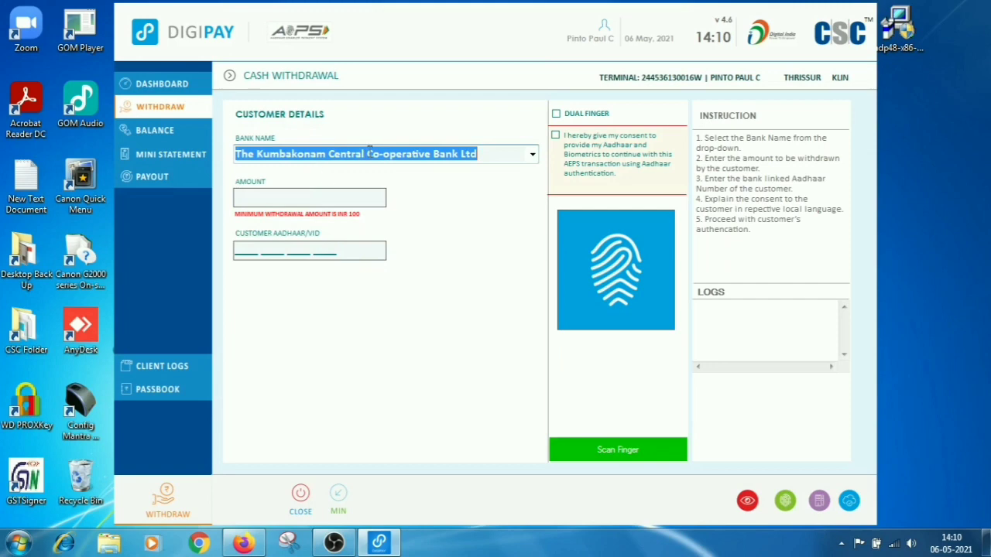
left_click(367, 154)
left_click(532, 155)
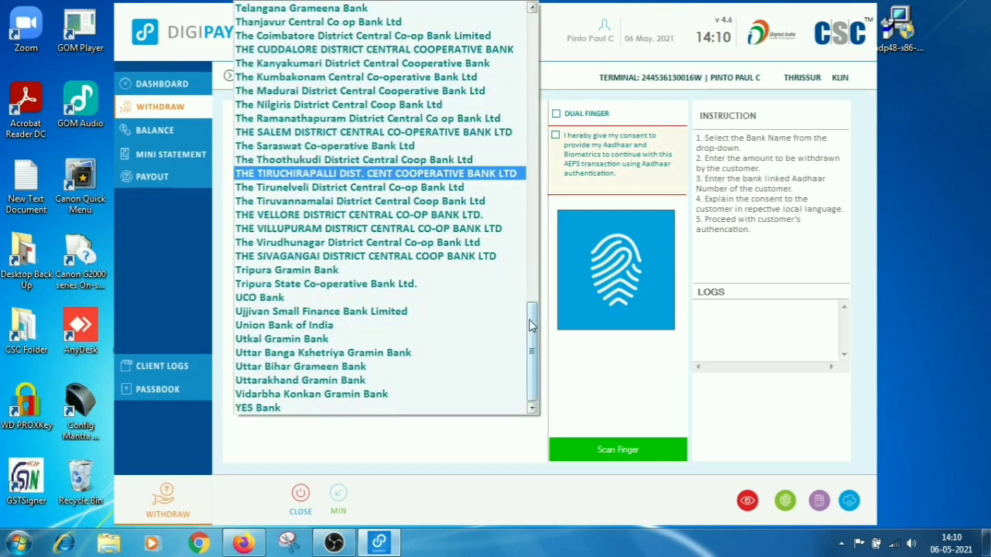
left_click_drag(533, 325, 508, 217)
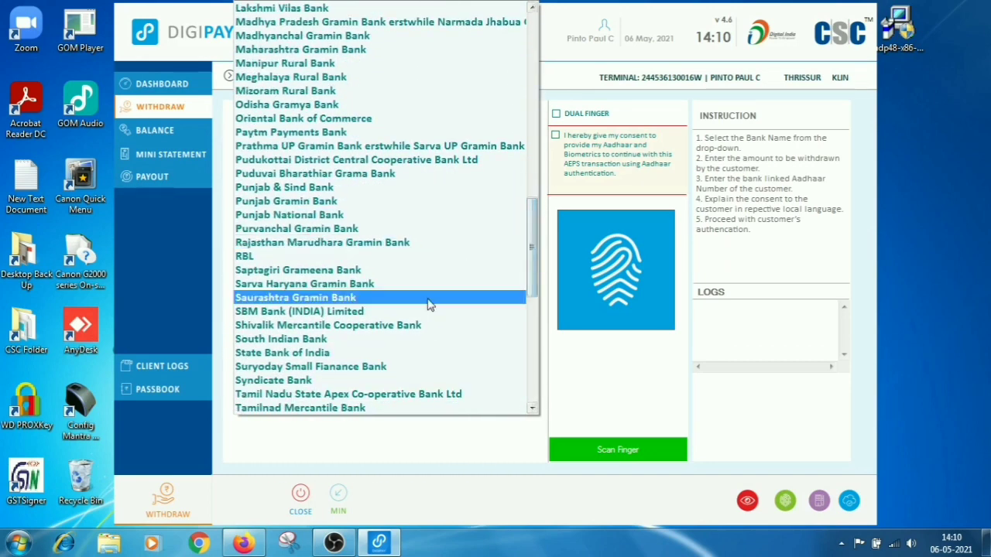
left_click(395, 341)
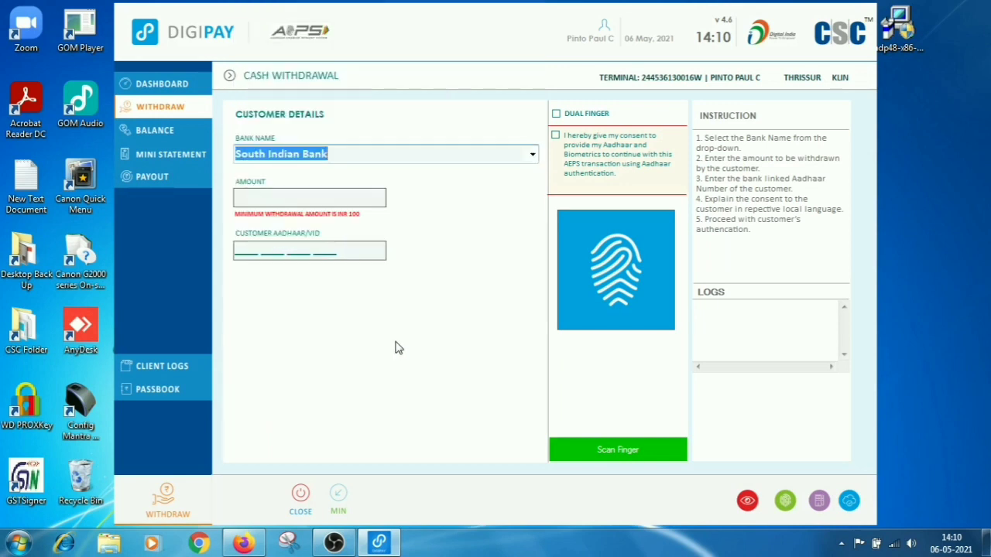
left_click(347, 199)
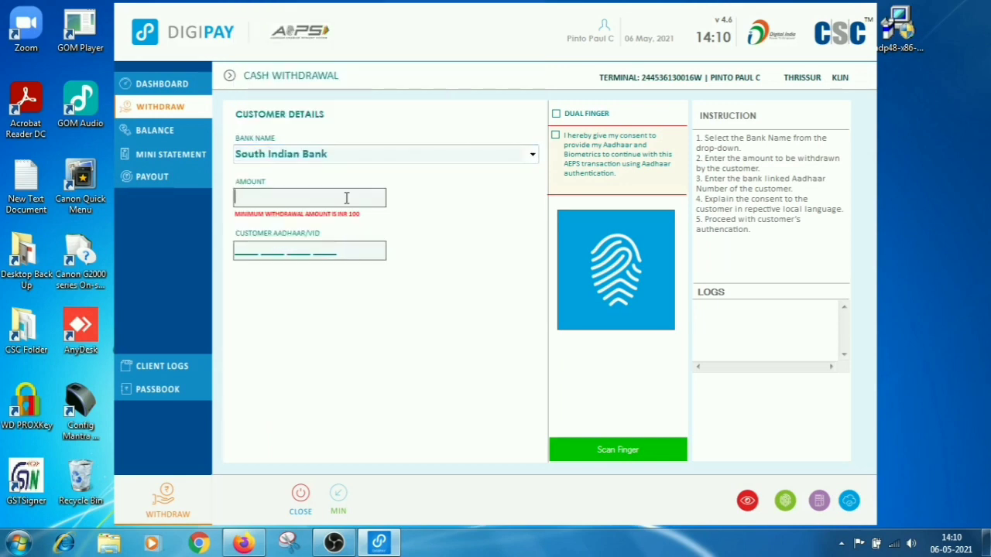
left_click(318, 248)
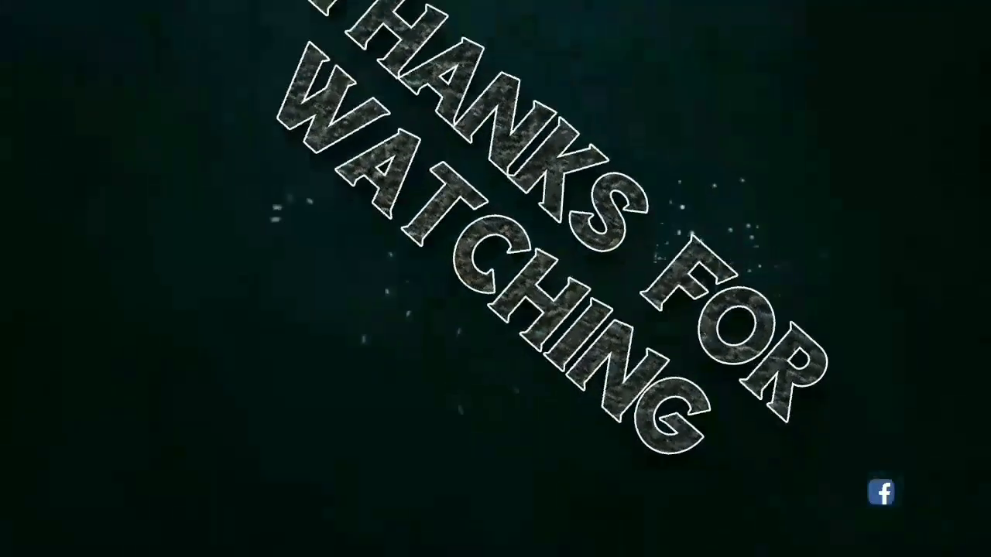